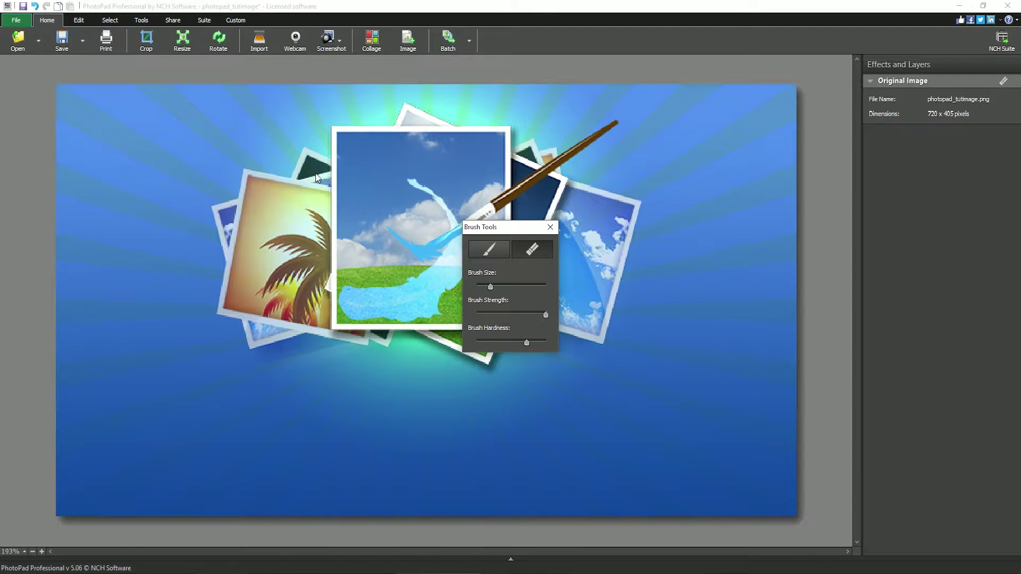
# Erase a test patch over the palm and centre photos, undo it, and close Brush Tools
pyautogui.moveTo(318, 179)
pyautogui.mouseDown()
pyautogui.moveTo(305, 225)
pyautogui.moveTo(328, 180)
pyautogui.mouseUp()
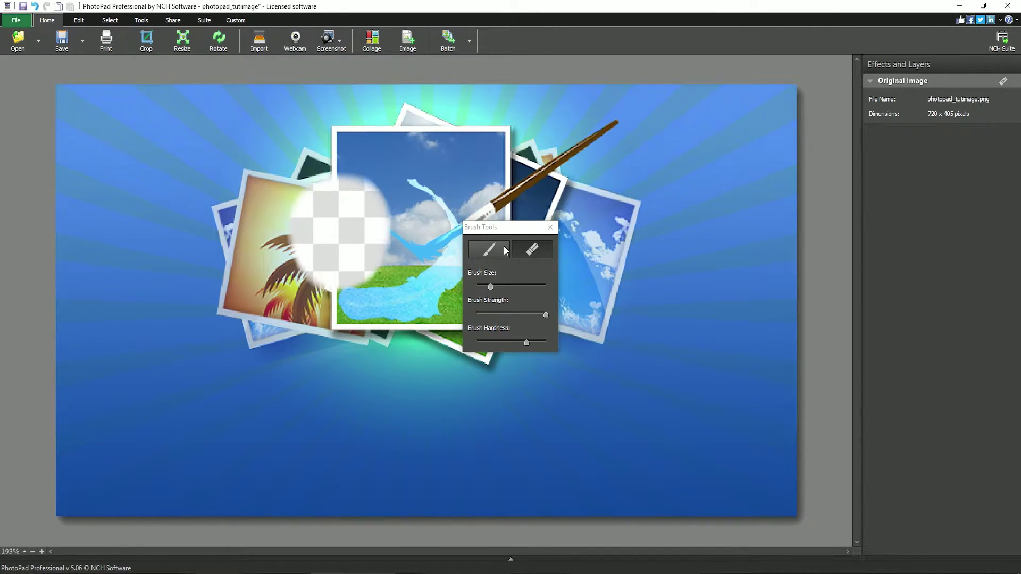
pyautogui.click(474, 235)
pyautogui.hotkey('ctrl', 'z')
pyautogui.hotkey('ctrl', 'z')
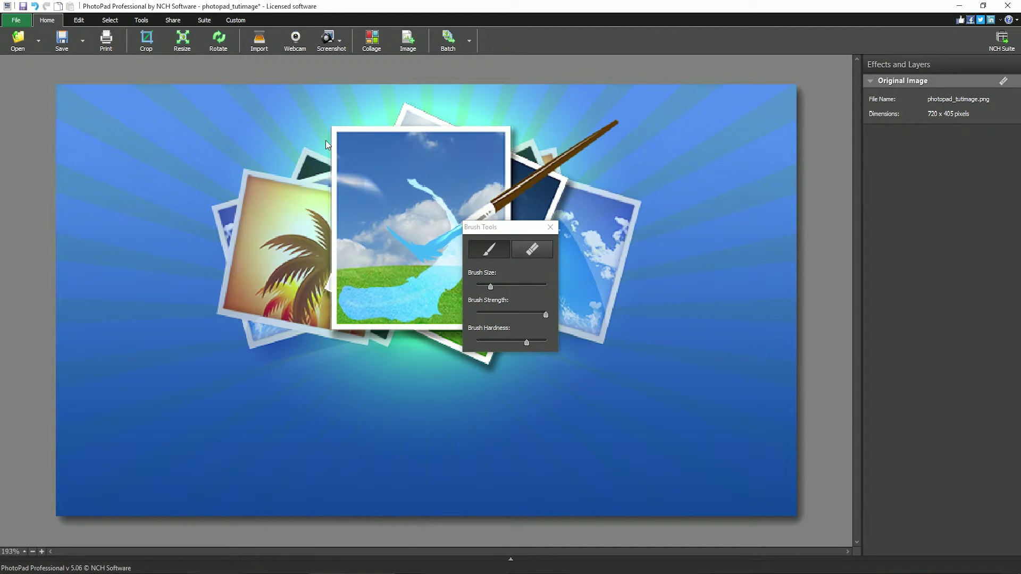
pyautogui.click(552, 228)
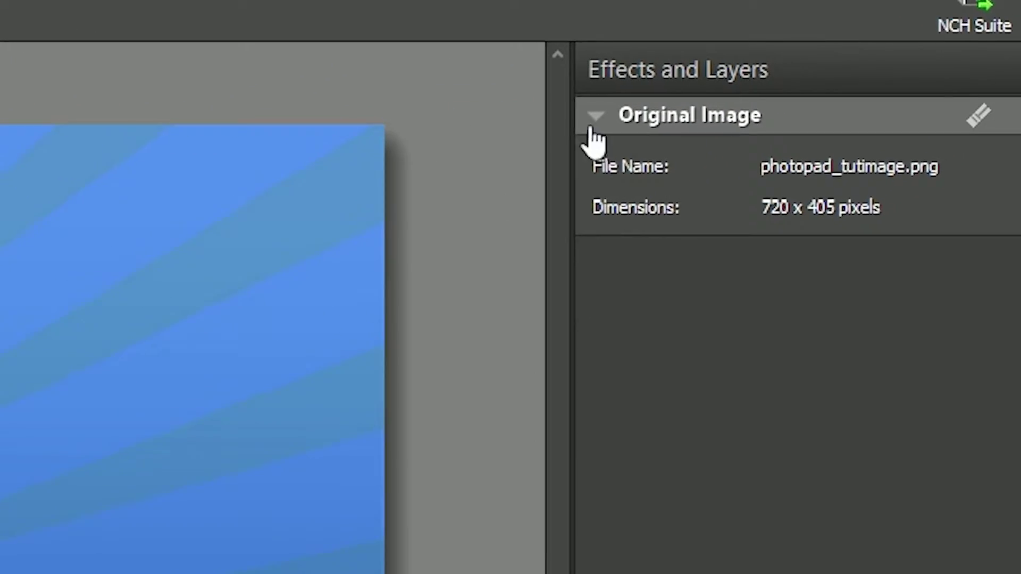
# Choose Erase from the Original Image layer's right-click menu to open Brush Tools
pyautogui.rightClick(714, 115)
pyautogui.click(771, 122)
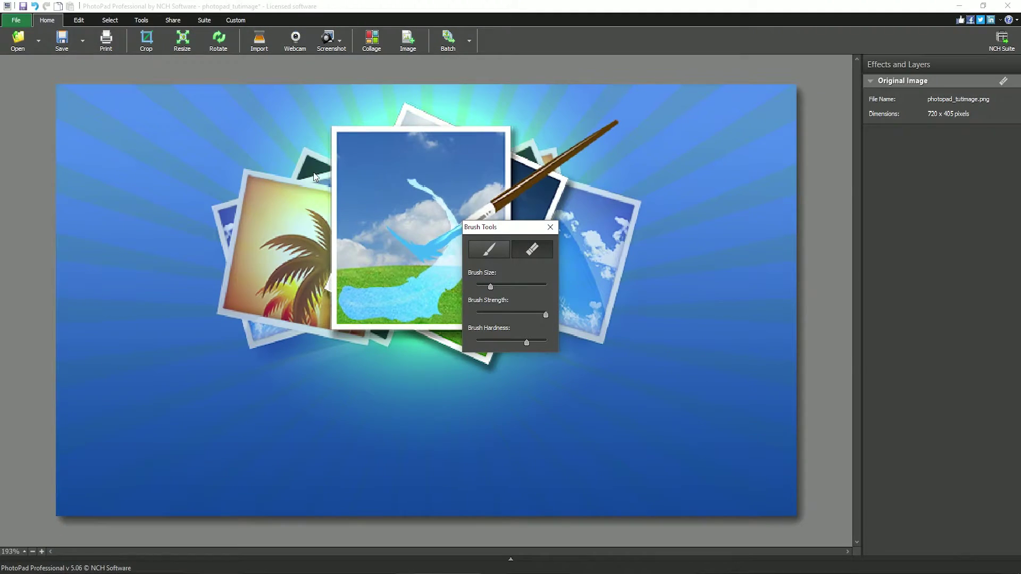
pyautogui.moveTo(303, 191); pyautogui.dragTo(320, 177)
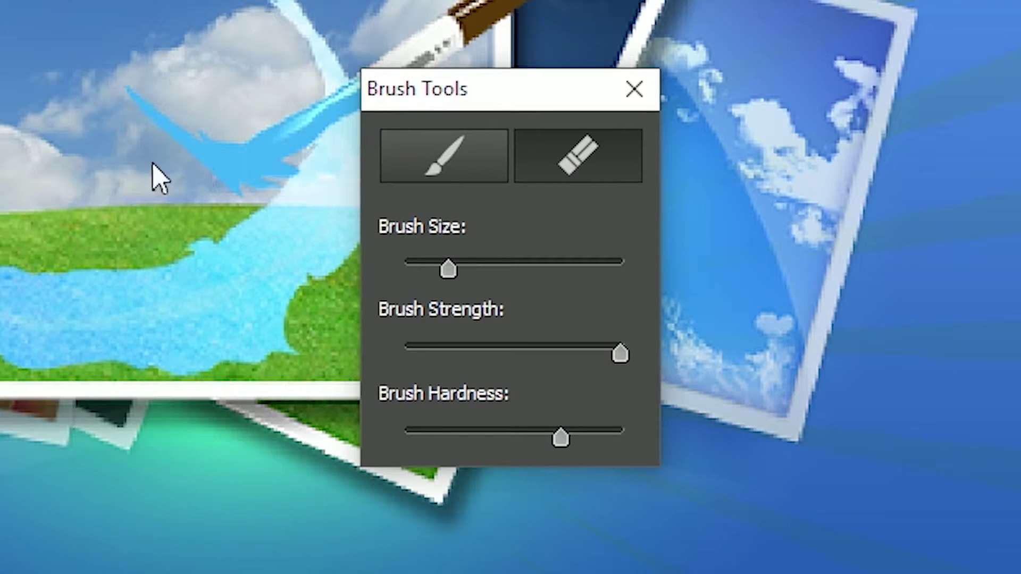
pyautogui.moveTo(442, 271); pyautogui.dragTo(426, 272)
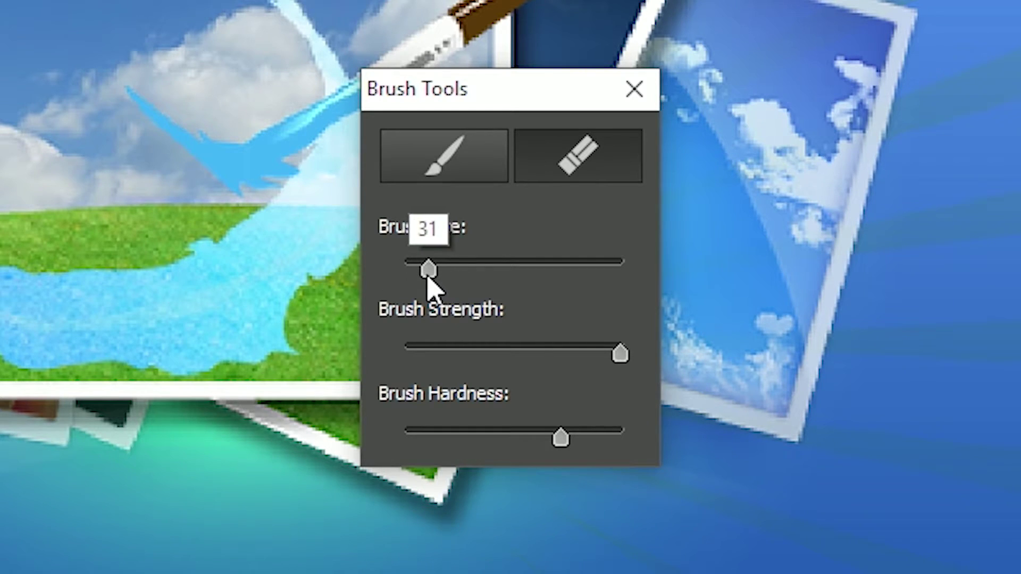
pyautogui.moveTo(272, 255)
pyautogui.mouseDown()
pyautogui.moveTo(228, 269)
pyautogui.moveTo(230, 284)
pyautogui.mouseUp()
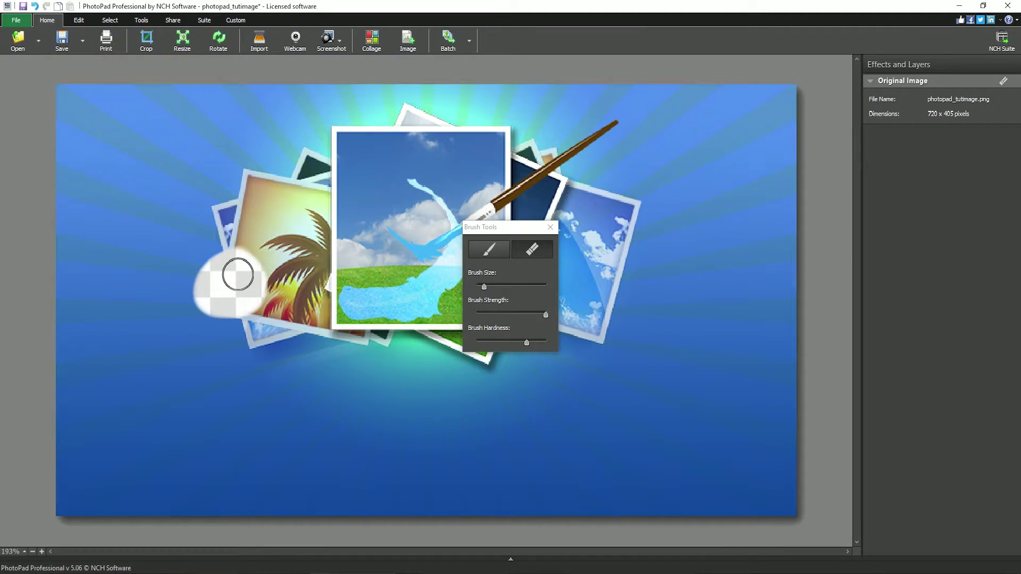
pyautogui.moveTo(483, 288); pyautogui.dragTo(532, 288)
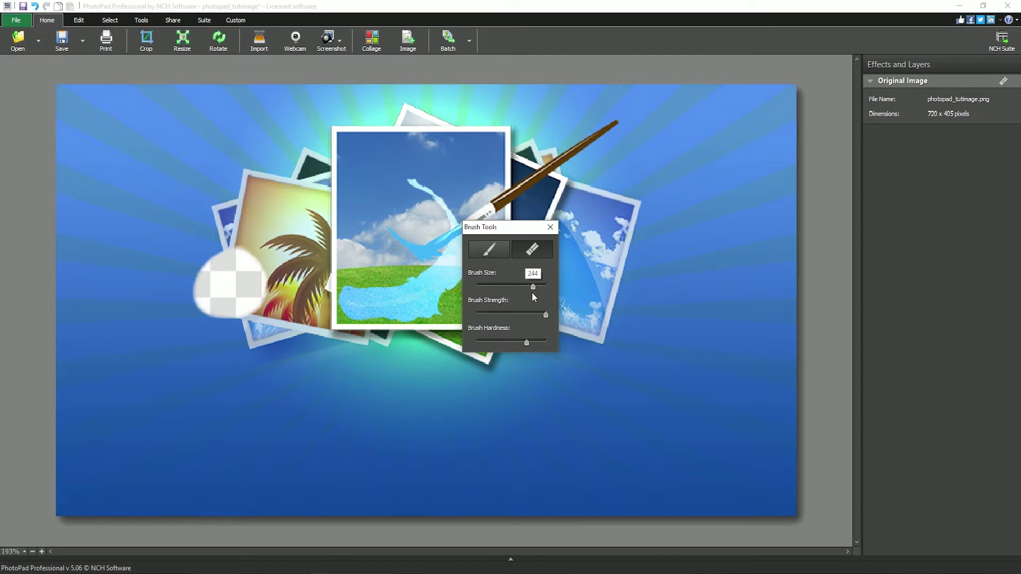
pyautogui.moveTo(445, 373); pyautogui.dragTo(452, 360)
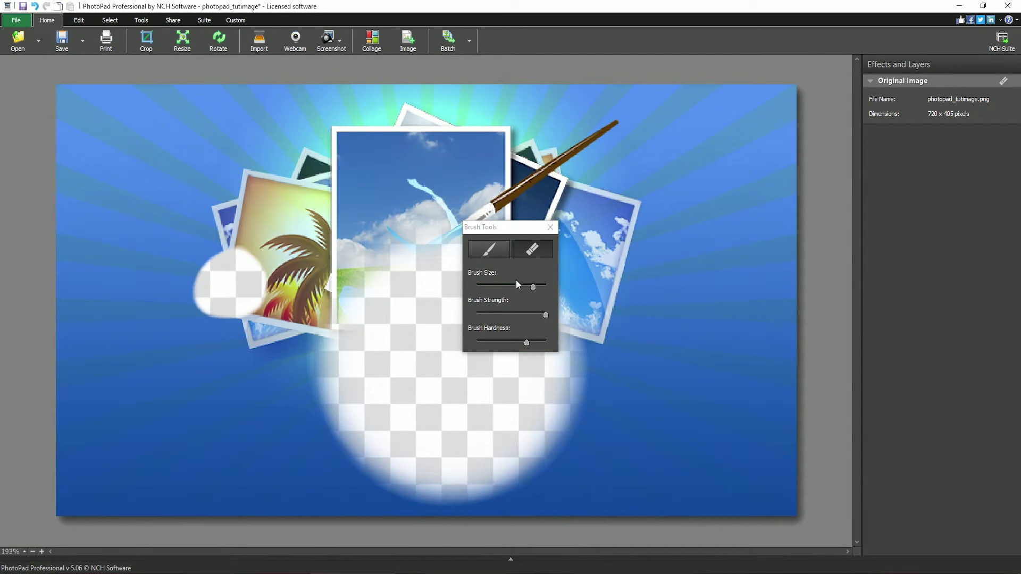
pyautogui.click(492, 285)
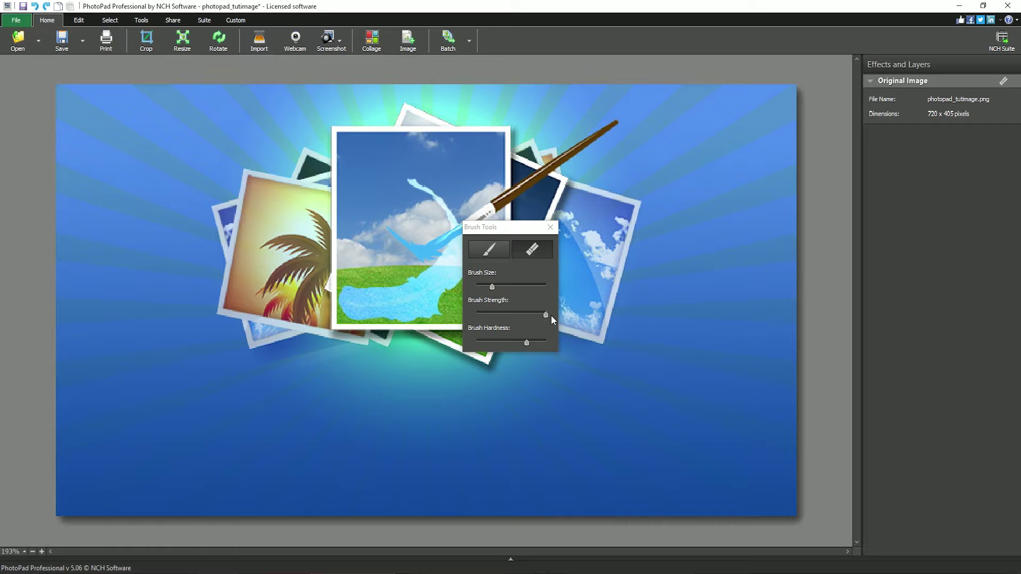
# Erase five round spots across the lower collage, lowering brush strength before each later spot
pyautogui.click(546, 315)
pyautogui.moveTo(371, 320)
pyautogui.mouseDown()
pyautogui.moveTo(332, 273)
pyautogui.moveTo(353, 284)
pyautogui.mouseUp()
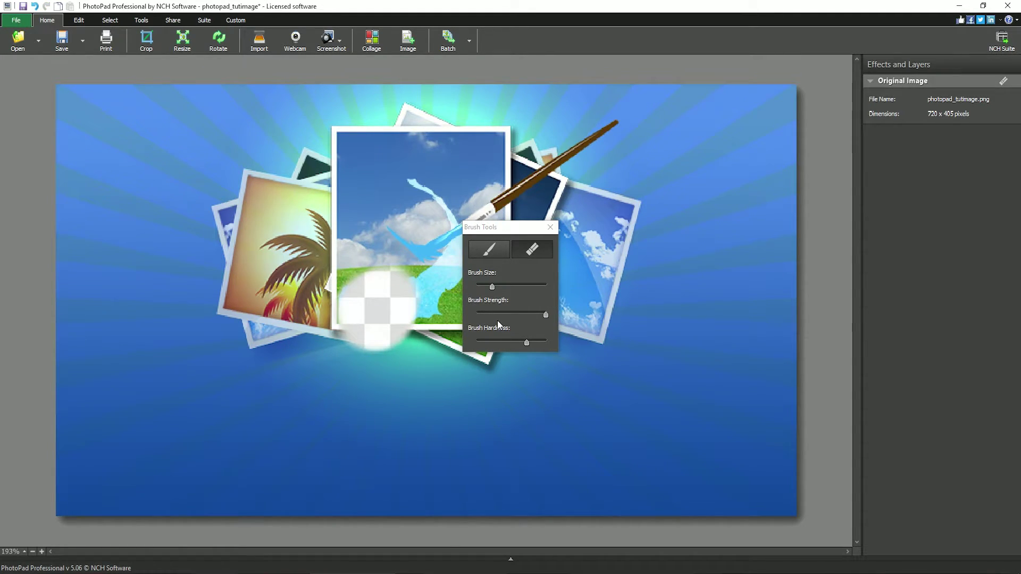
pyautogui.click(515, 314)
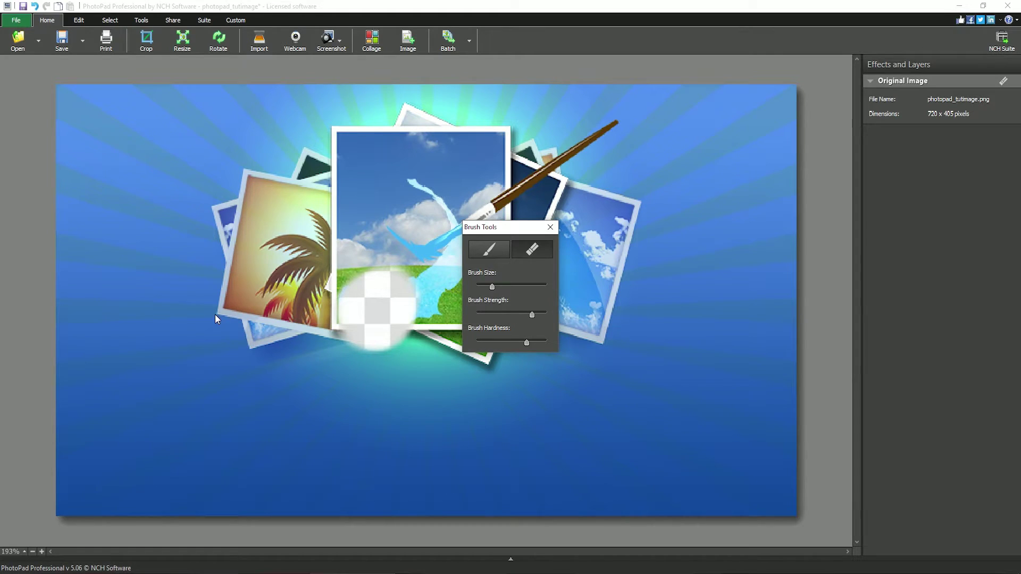
pyautogui.moveTo(260, 342); pyautogui.dragTo(244, 358)
pyautogui.click(518, 315)
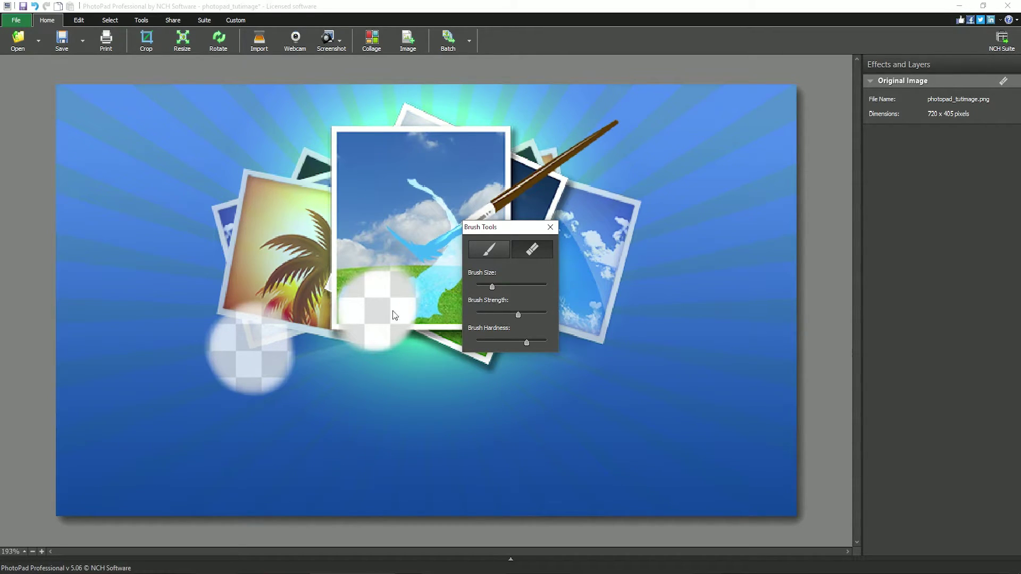
pyautogui.click(362, 415)
pyautogui.click(466, 409)
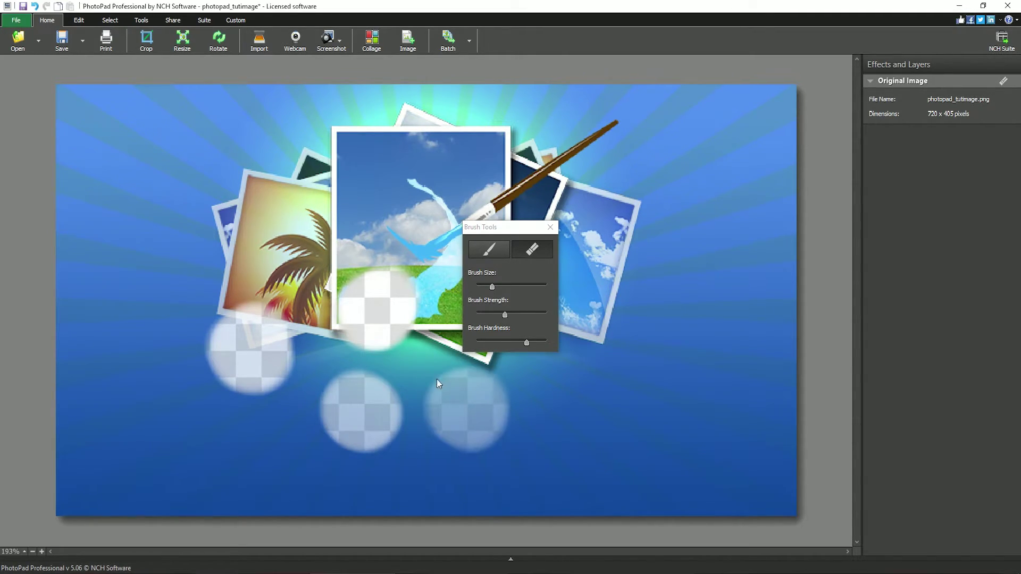
pyautogui.click(491, 315)
pyautogui.click(573, 401)
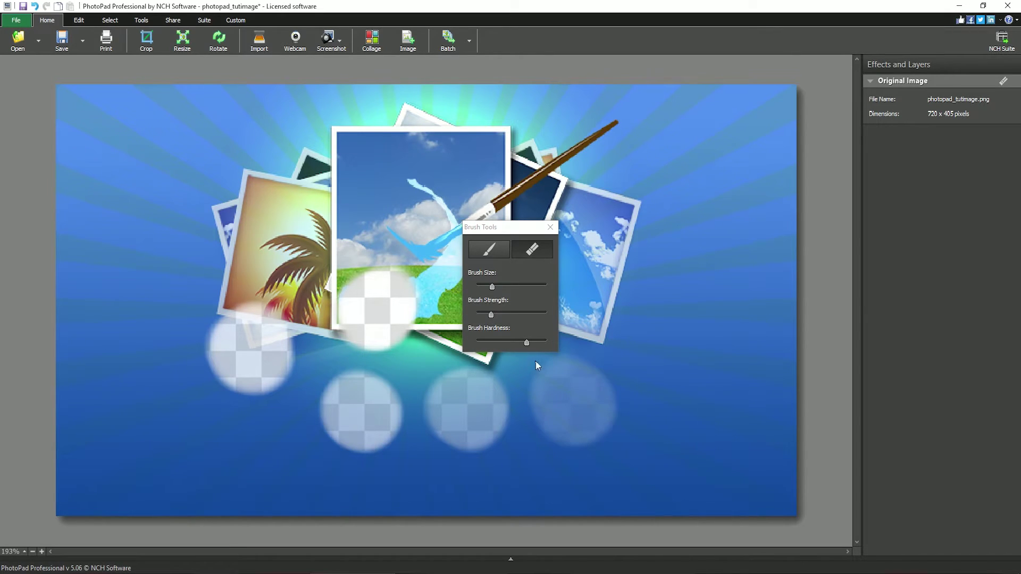
pyautogui.click(477, 314)
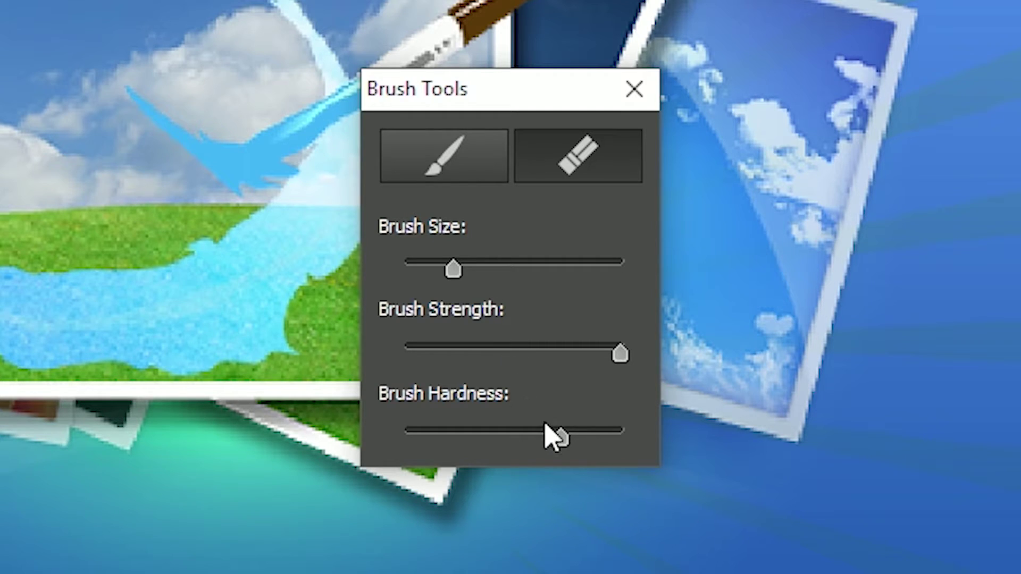
# Erase a hard-edged circle at maximum hardness, then softer circles, ending at minimum hardness
pyautogui.moveTo(554, 438); pyautogui.dragTo(622, 437)
pyautogui.moveTo(233, 285); pyautogui.dragTo(230, 299)
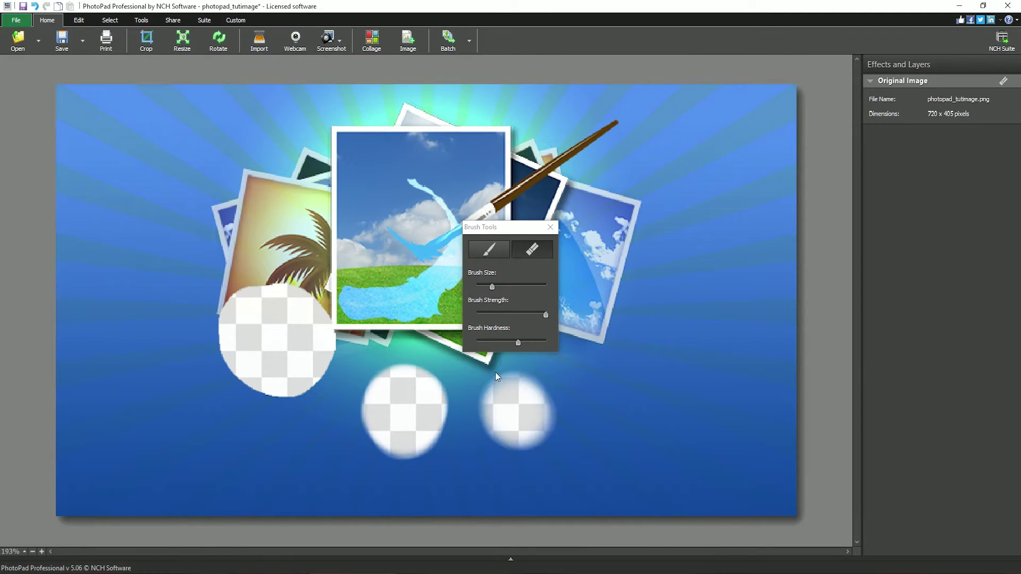
pyautogui.click(636, 397)
pyautogui.moveTo(521, 345); pyautogui.dragTo(478, 344)
pyautogui.click(718, 352)
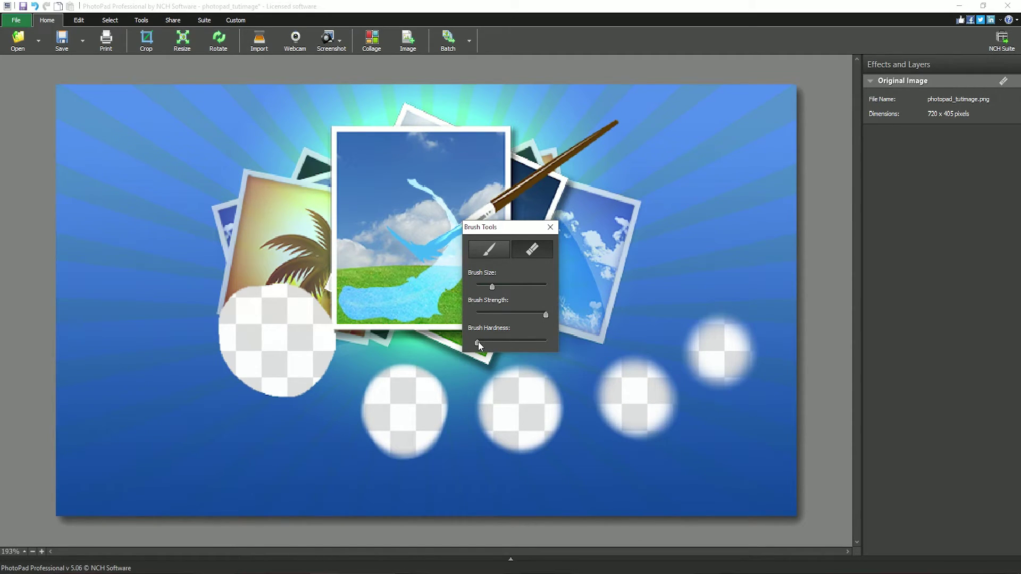
pyautogui.click(728, 263)
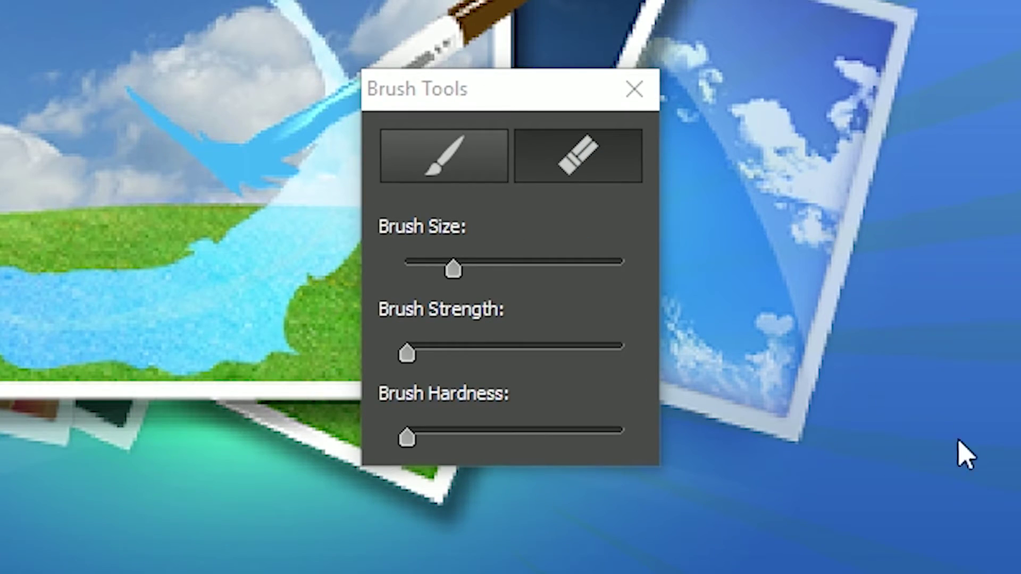
# Close Brush Tools and reopen it from the Eraser Mask icon beside Original Image
pyautogui.click(635, 91)
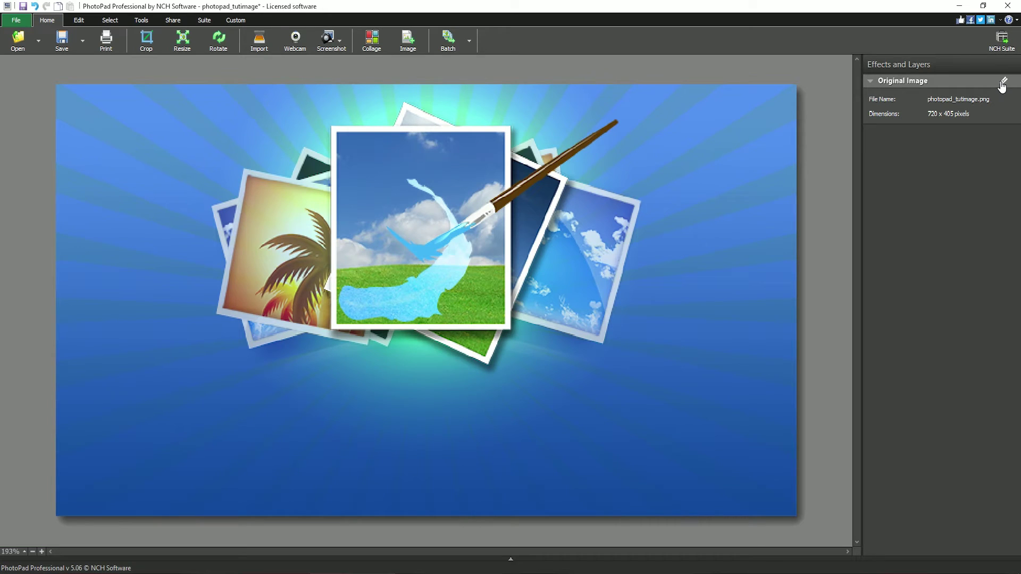
pyautogui.click(1003, 83)
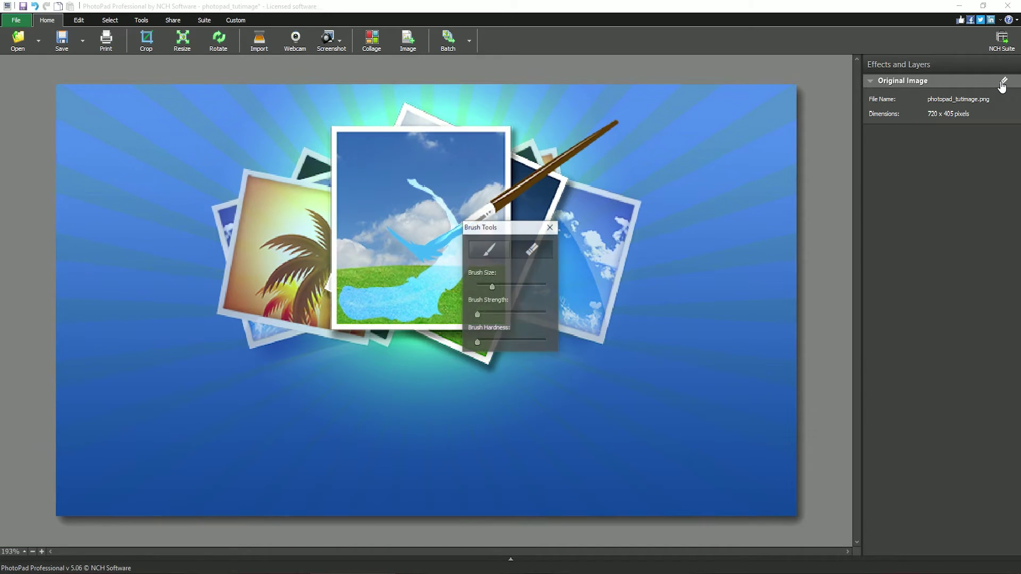